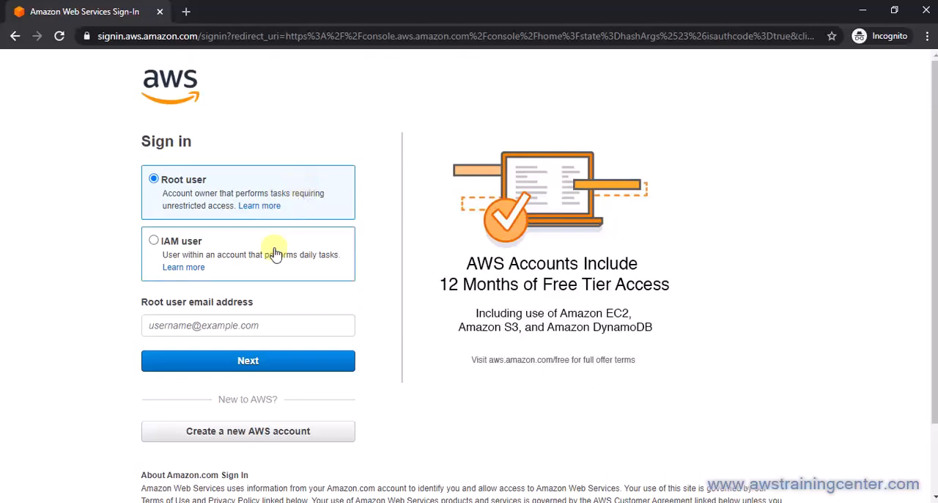
# Sign in to AWS as the root user with the account's email address and password.
pyautogui.click(269, 322)
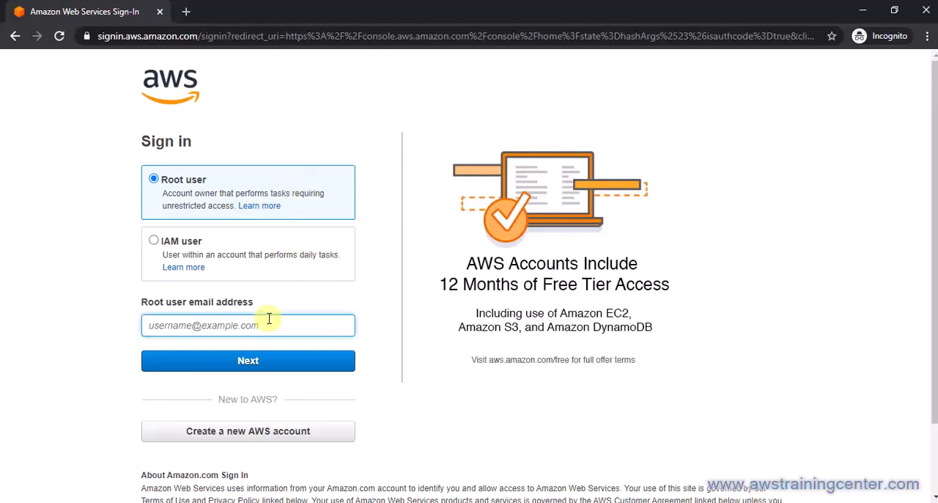
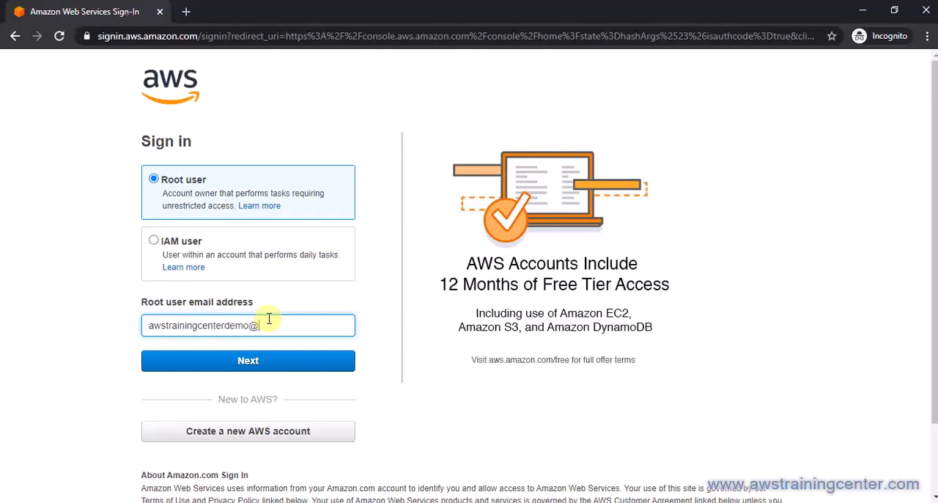
pyautogui.click(293, 360)
pyautogui.write('•••••••')
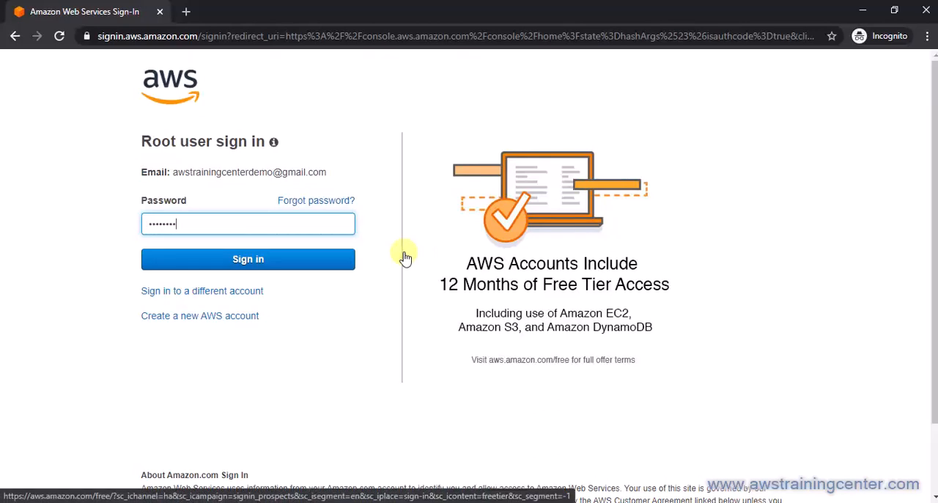
pyautogui.click(315, 261)
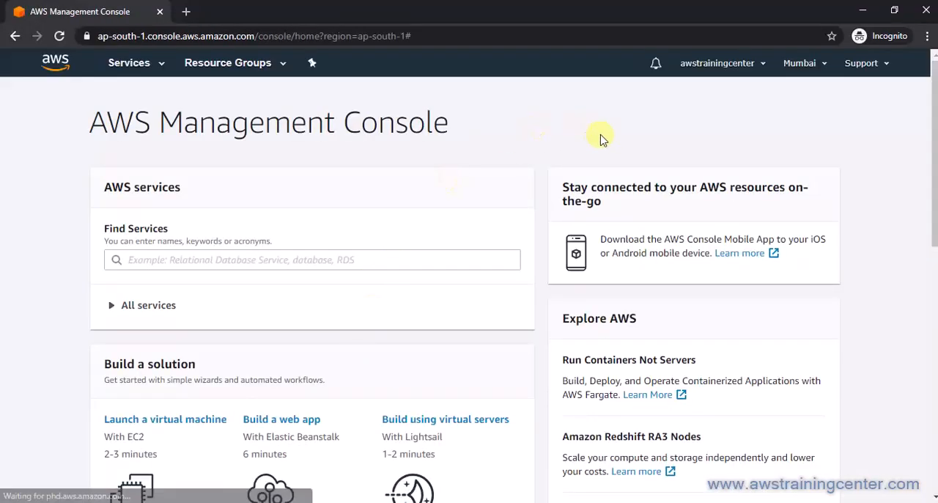
# Examine the list of available AWS regions, then close it without changing the region.
pyautogui.click(806, 65)
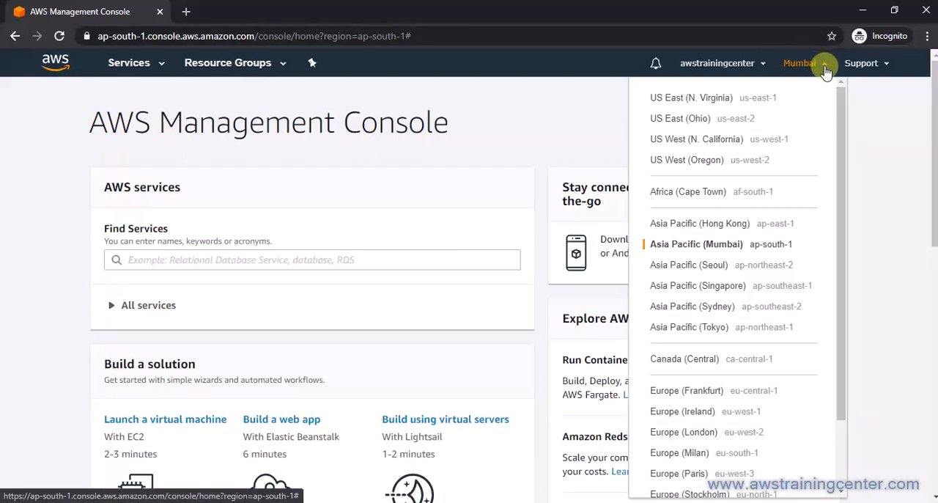
pyautogui.moveTo(840, 134); pyautogui.dragTo(835, 108)
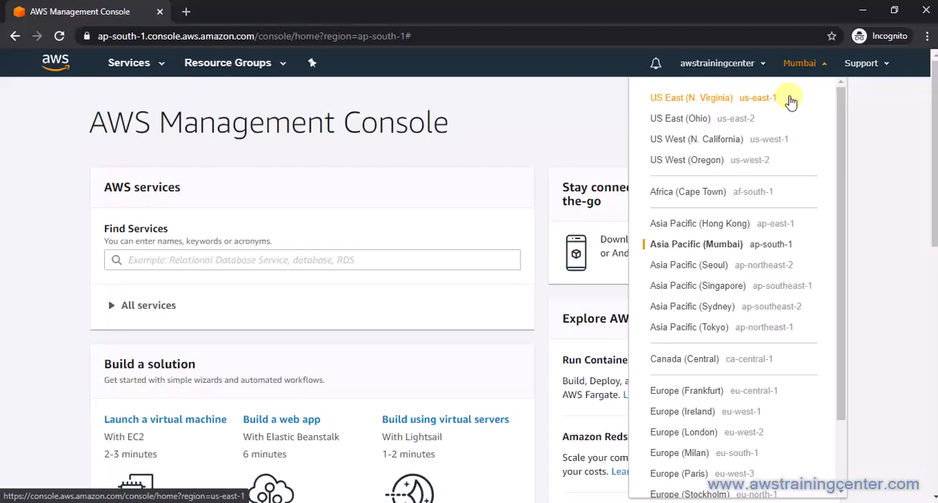
pyautogui.click(396, 263)
# Find the EC2 service, open its dashboard and dismiss the new console welcome banner.
pyautogui.click(410, 255)
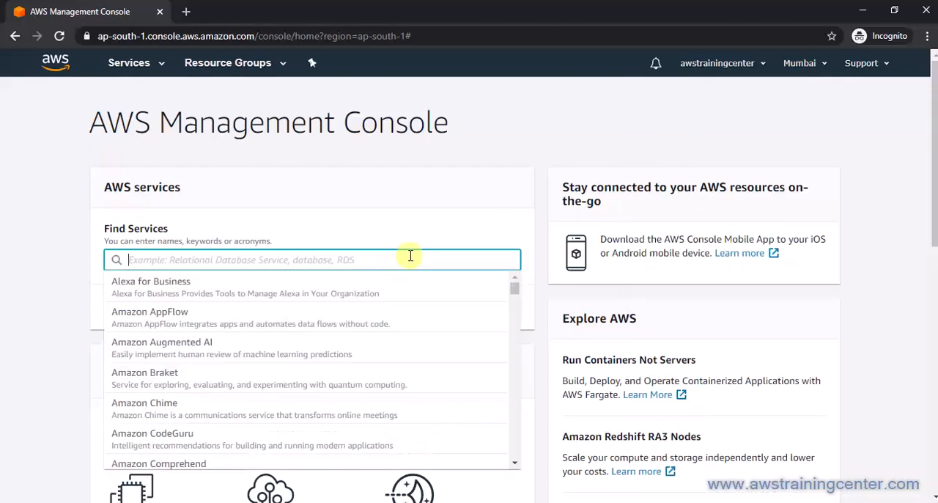
pyautogui.write('EC2')
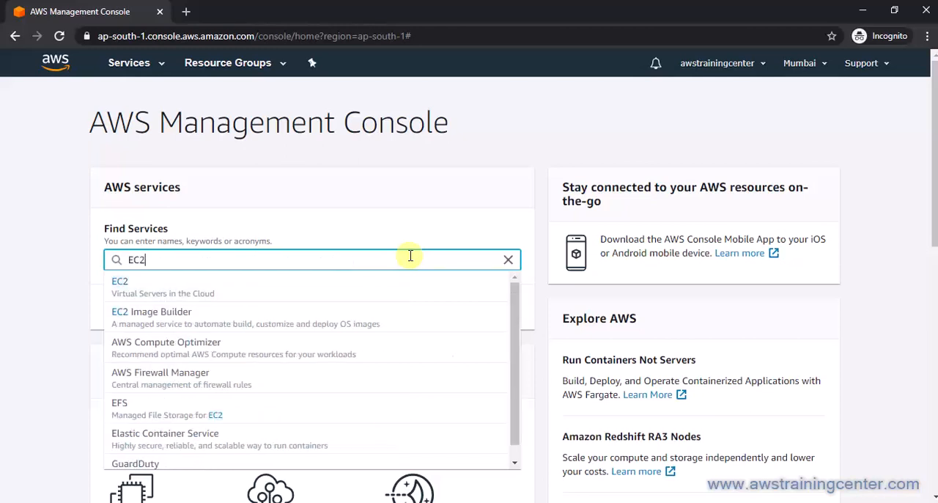
pyautogui.click(249, 288)
pyautogui.rightClick(247, 286)
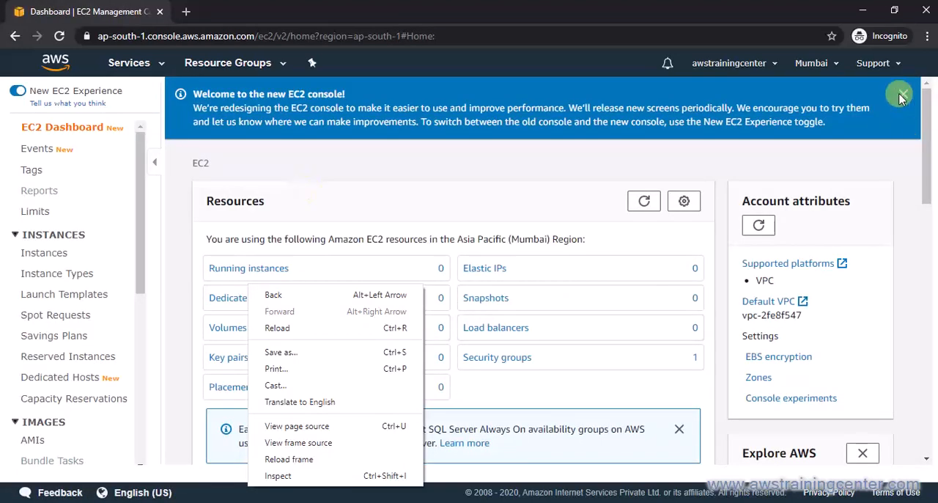
pyautogui.click(901, 99)
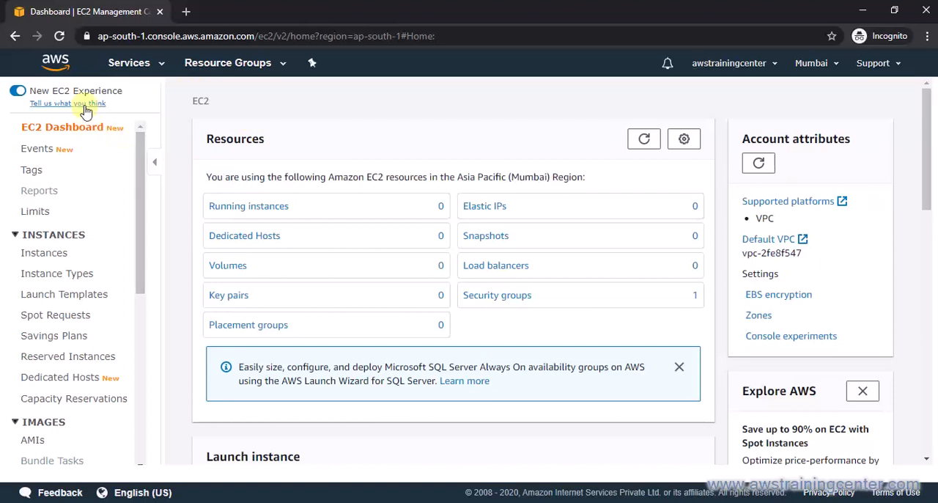
# Search the services for VPC and open the VPC console in a new browser tab.
pyautogui.click(163, 65)
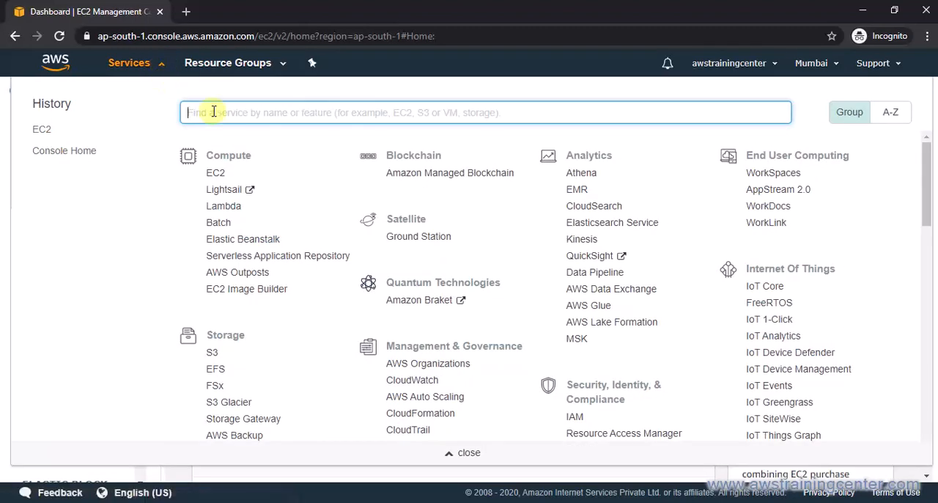
pyautogui.write('VPC')
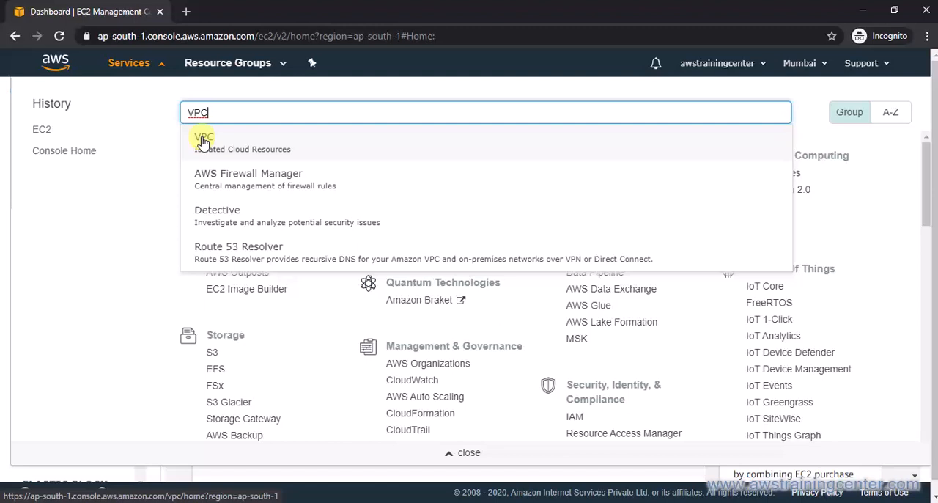
pyautogui.rightClick(203, 140)
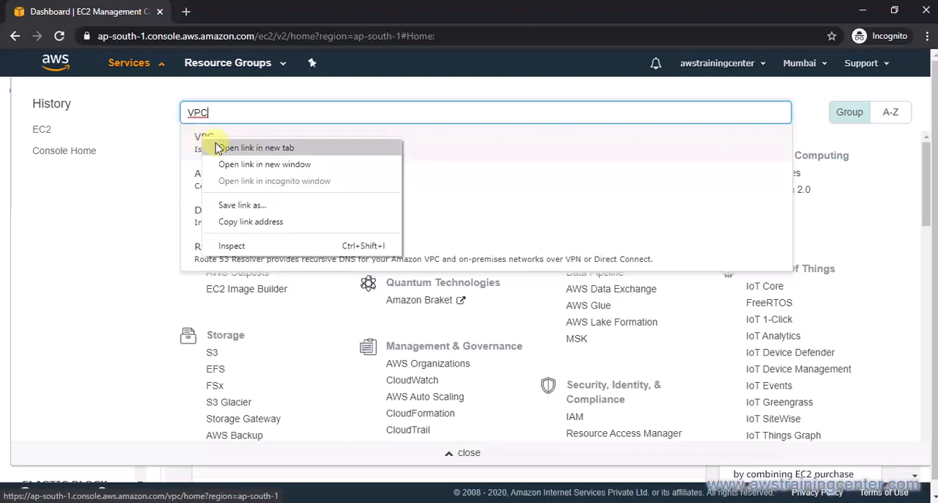
pyautogui.click(249, 148)
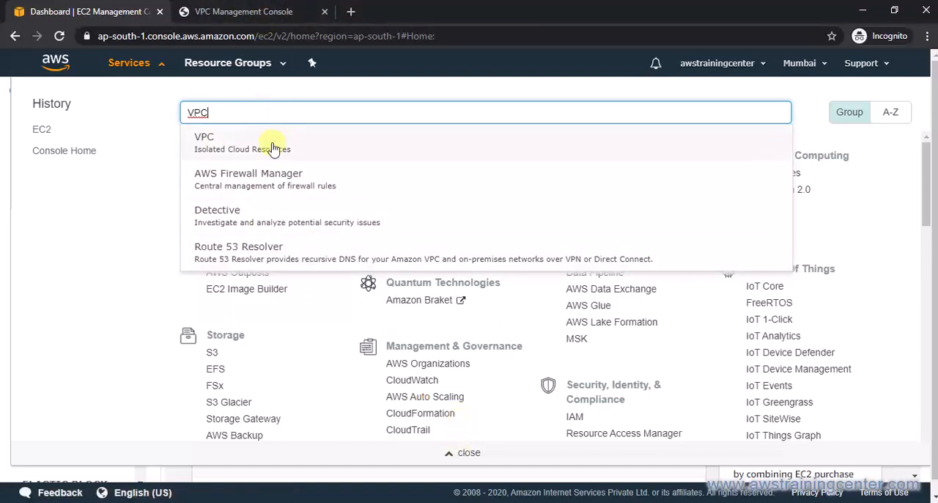
# Search the services for S3, open the S3 console in a new browser tab and close the services list.
pyautogui.doubleClick(190, 112)
pyautogui.write('S3')
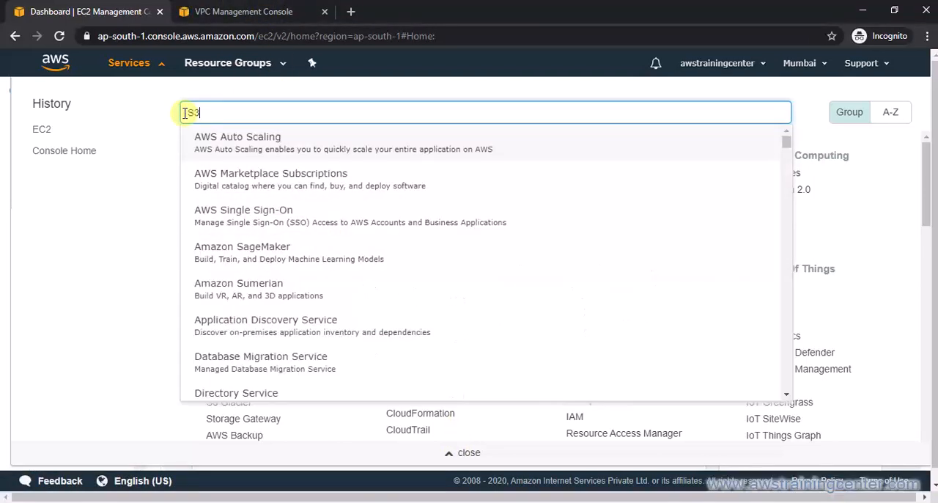
pyautogui.rightClick(239, 149)
pyautogui.click(266, 153)
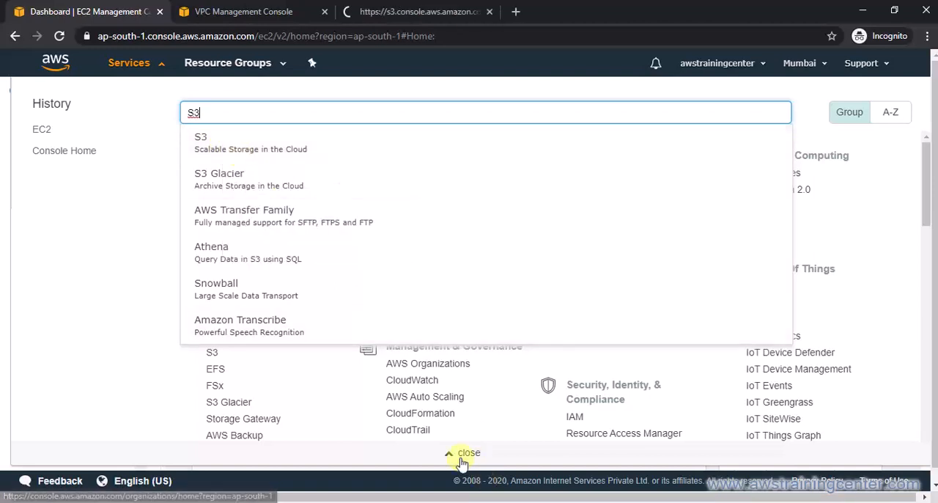
pyautogui.click(462, 457)
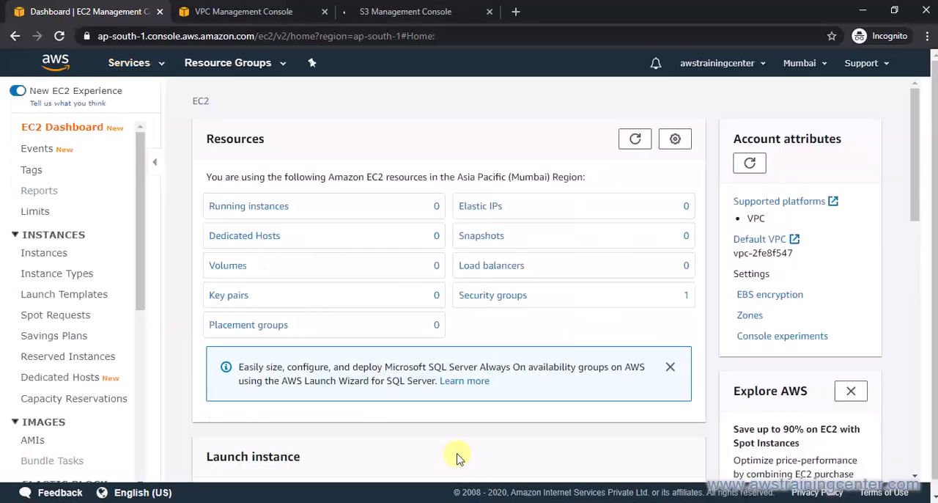
# Compare the region setting shown in the VPC, EC2 and S3 consoles, ending on the EC2 dashboard.
pyautogui.click(249, 9)
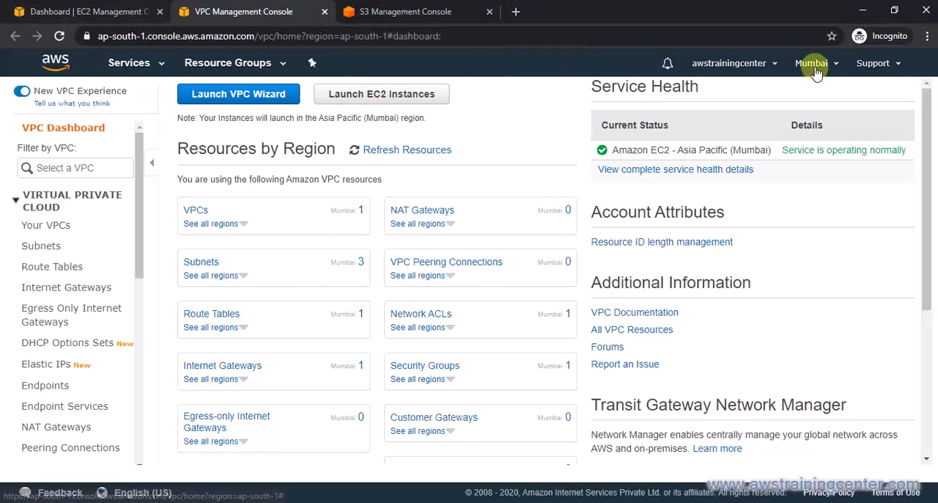
pyautogui.click(76, 7)
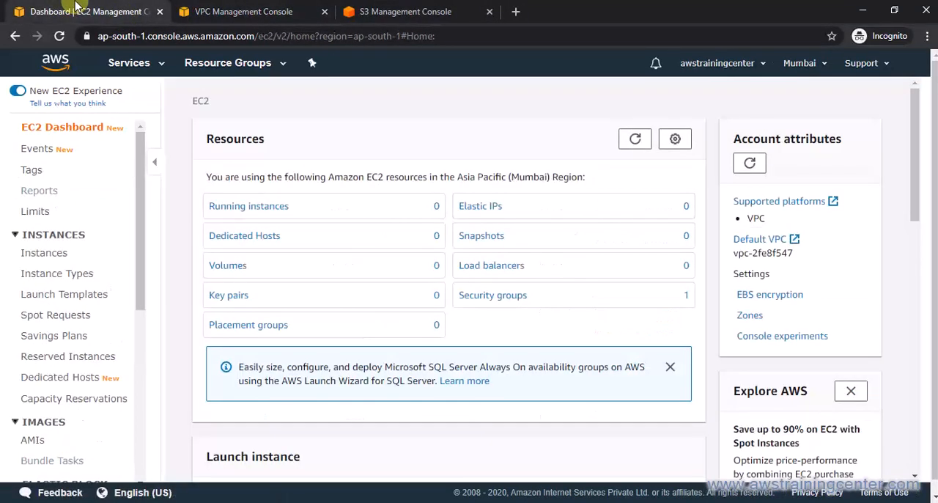
pyautogui.click(252, 9)
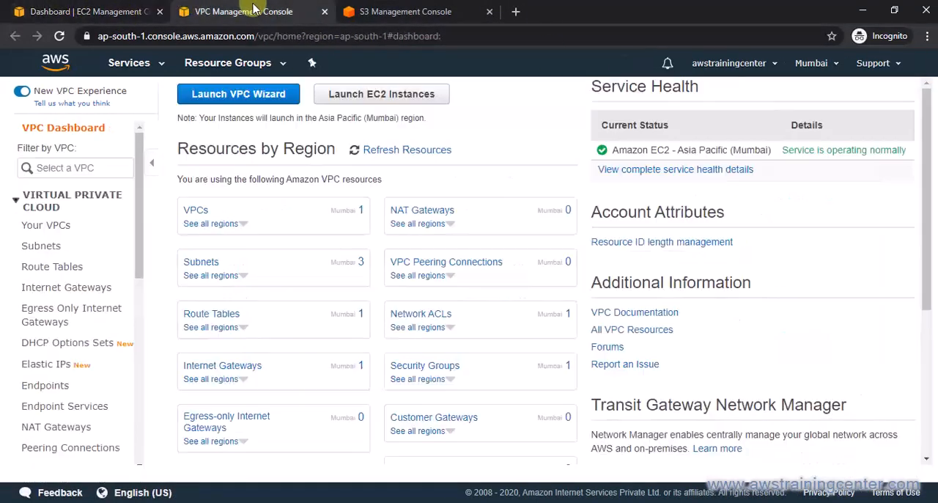
pyautogui.click(395, 11)
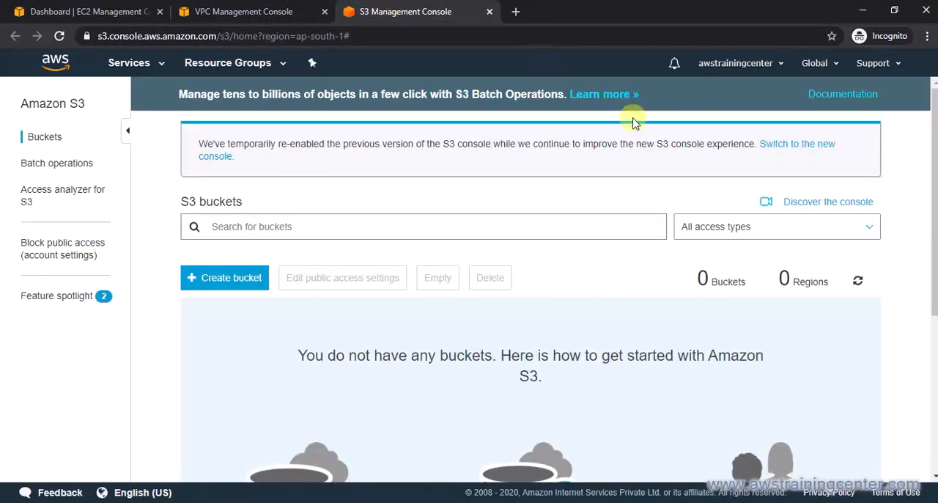
pyautogui.click(264, 13)
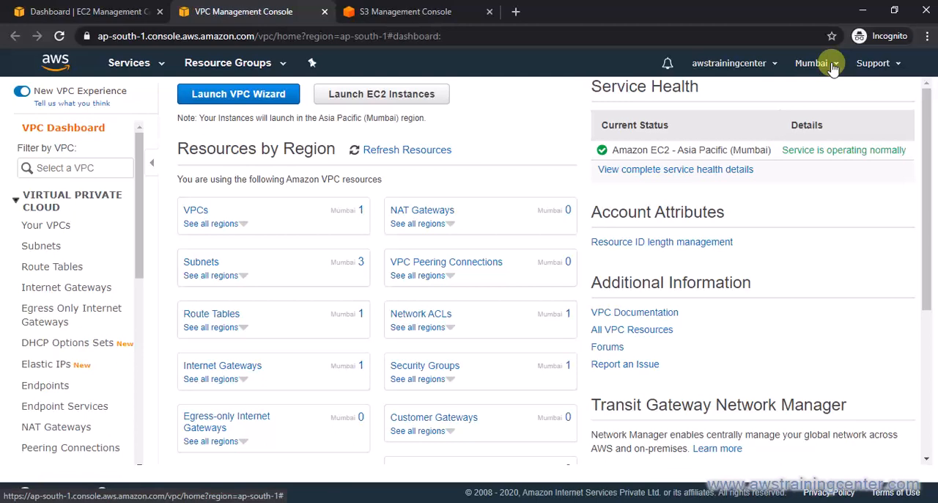
pyautogui.click(101, 11)
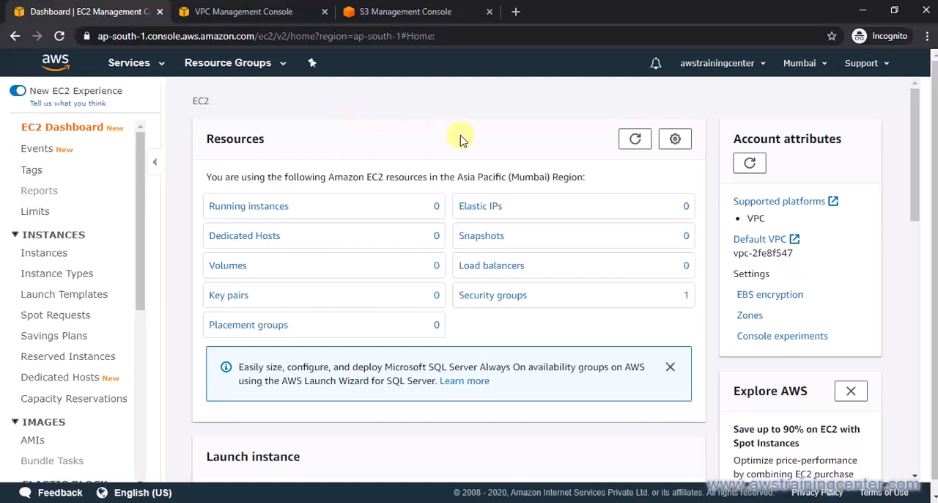
# Open the account's Billing Dashboard in a new browser tab and view its spend summary.
pyautogui.click(760, 67)
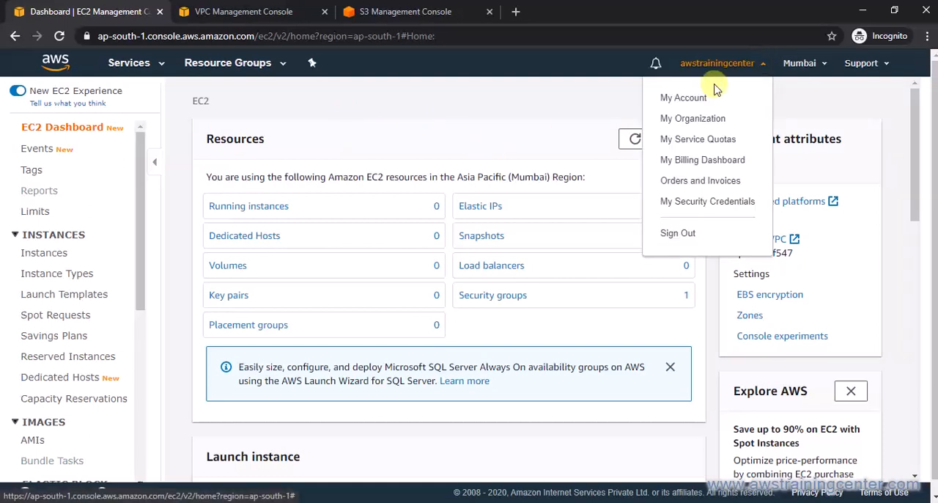
pyautogui.rightClick(698, 165)
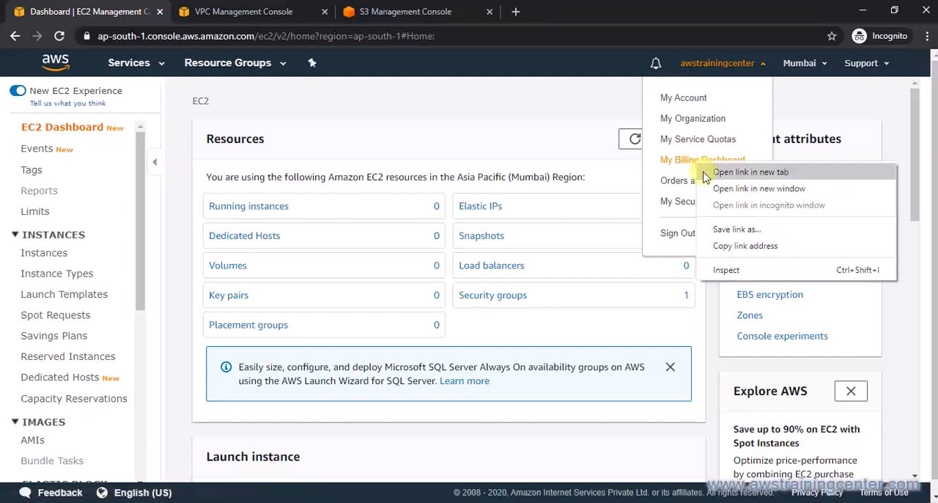
pyautogui.click(744, 172)
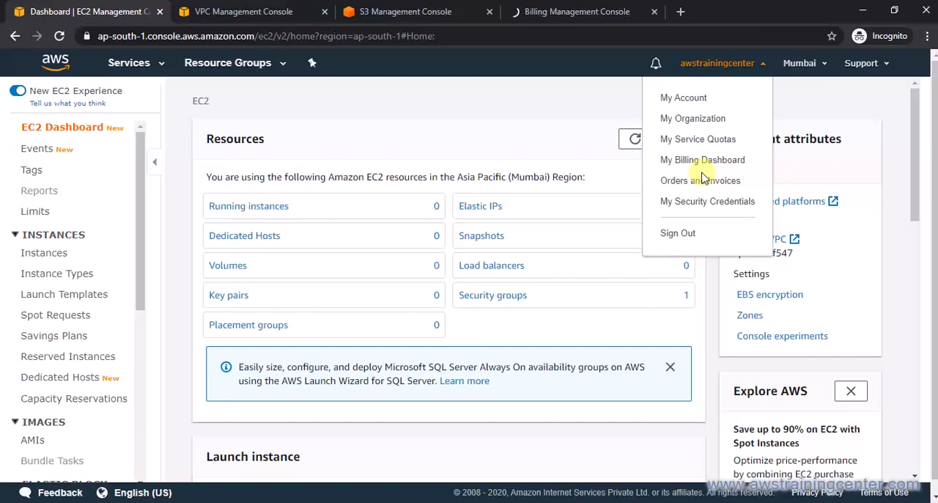
pyautogui.click(563, 11)
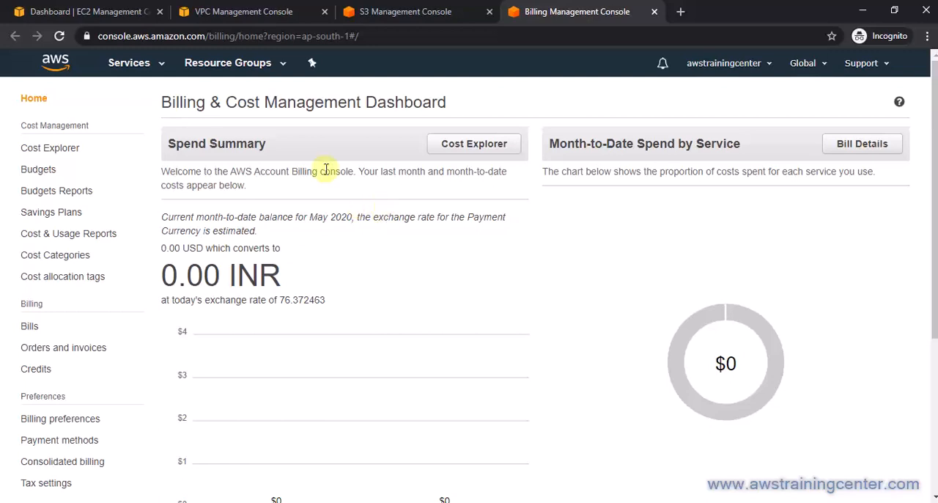
# Return to the EC2 console, open its Limits page and look through the listed limits.
pyautogui.click(105, 6)
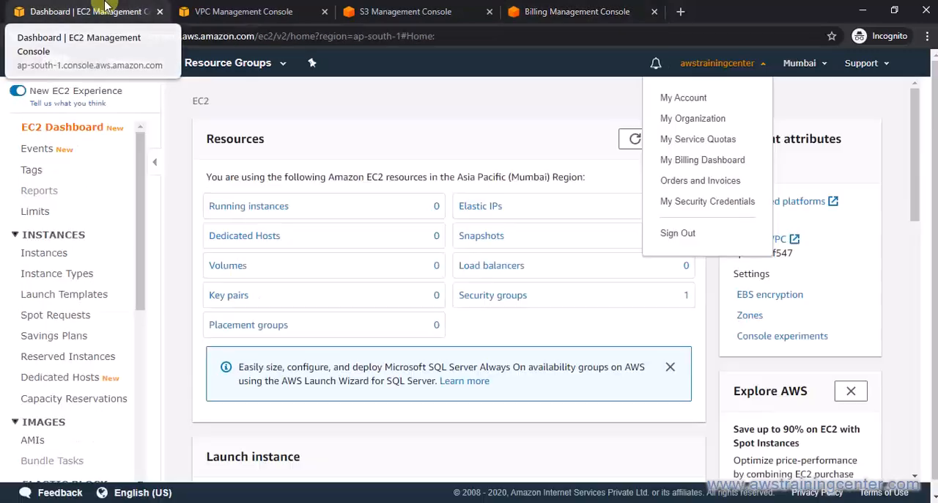
pyautogui.click(455, 116)
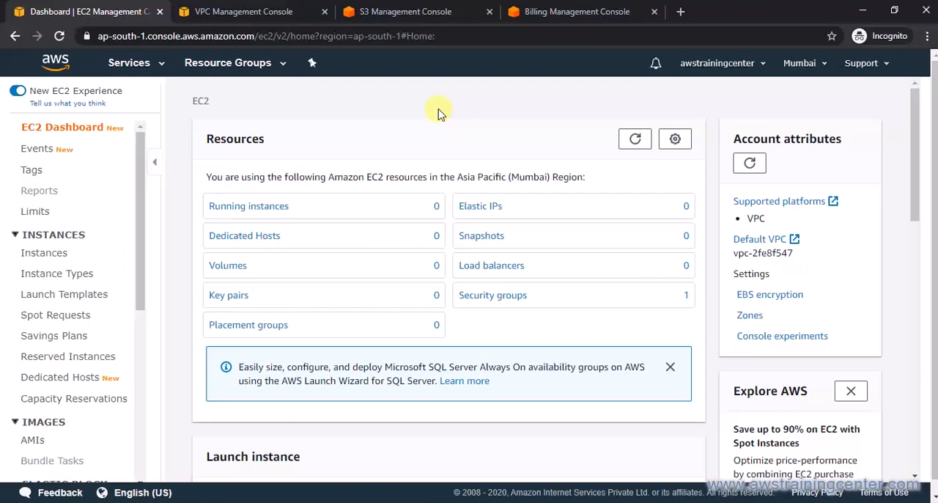
pyautogui.click(53, 213)
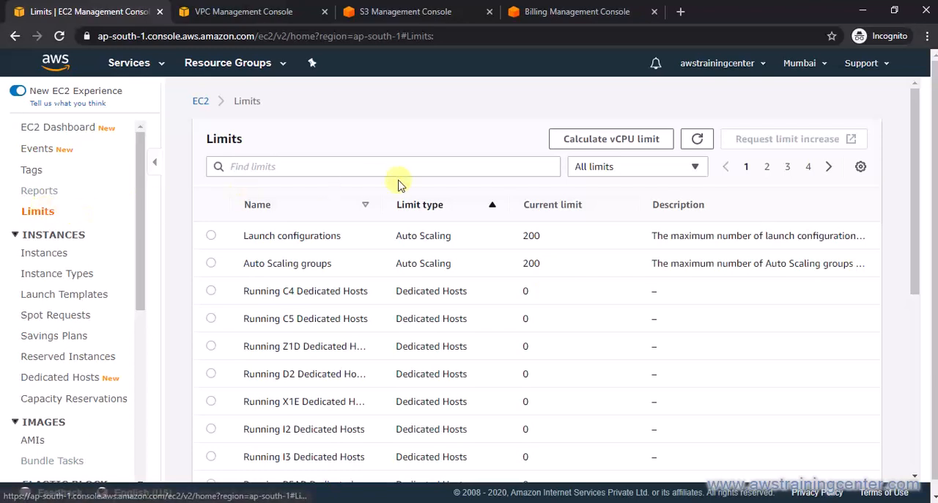
pyautogui.scroll(-2, 453, 317)
pyautogui.scroll(-3, 453, 317)
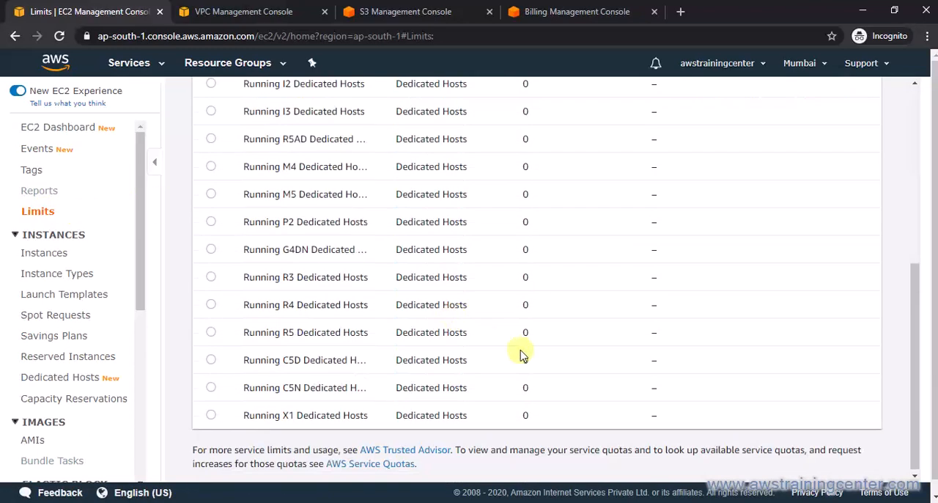
pyautogui.scroll(3, 407, 304)
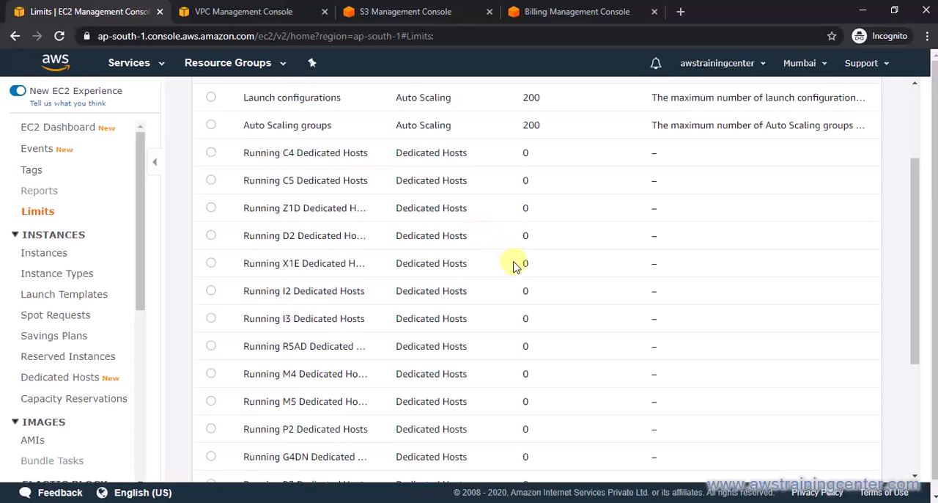
pyautogui.scroll(1, 513, 265)
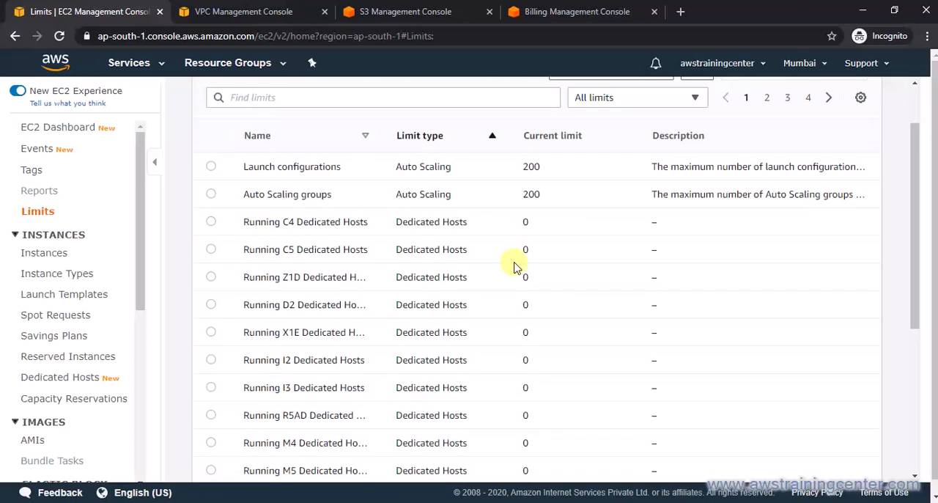
pyautogui.scroll(1, 513, 265)
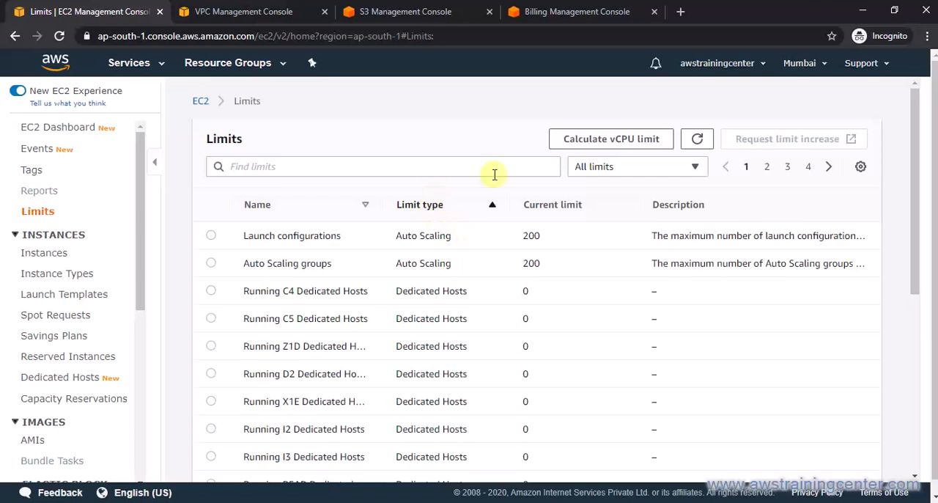
# Filter the EC2 limits to Running instances and widen the Name column to read the current limit of each instance family.
pyautogui.click(621, 168)
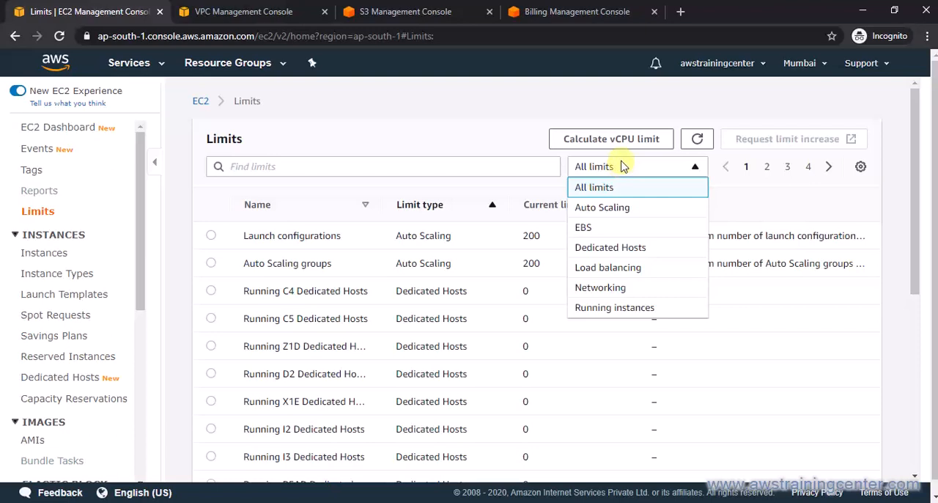
pyautogui.click(616, 311)
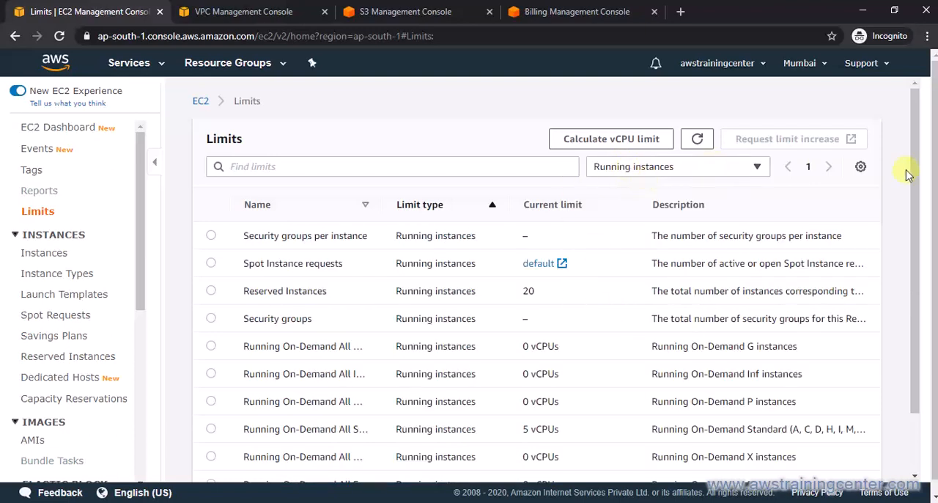
pyautogui.moveTo(915, 168); pyautogui.dragTo(917, 226)
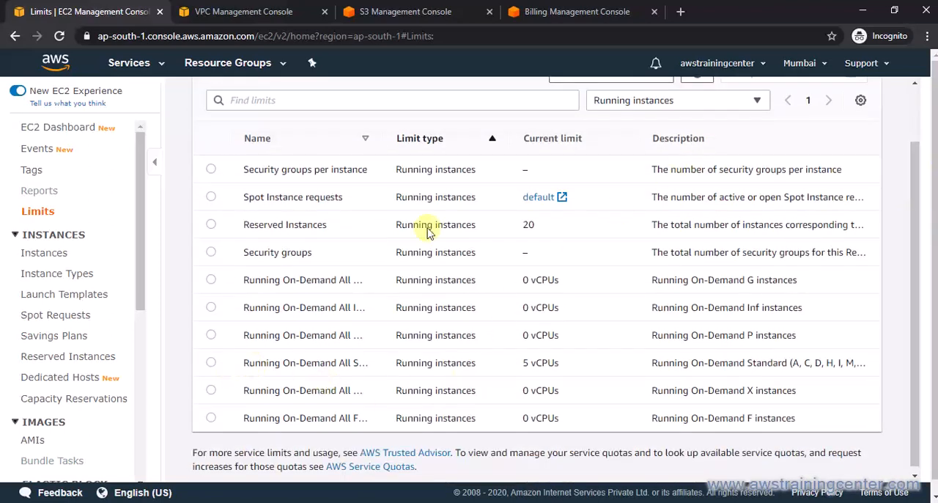
pyautogui.moveTo(384, 136); pyautogui.dragTo(578, 139)
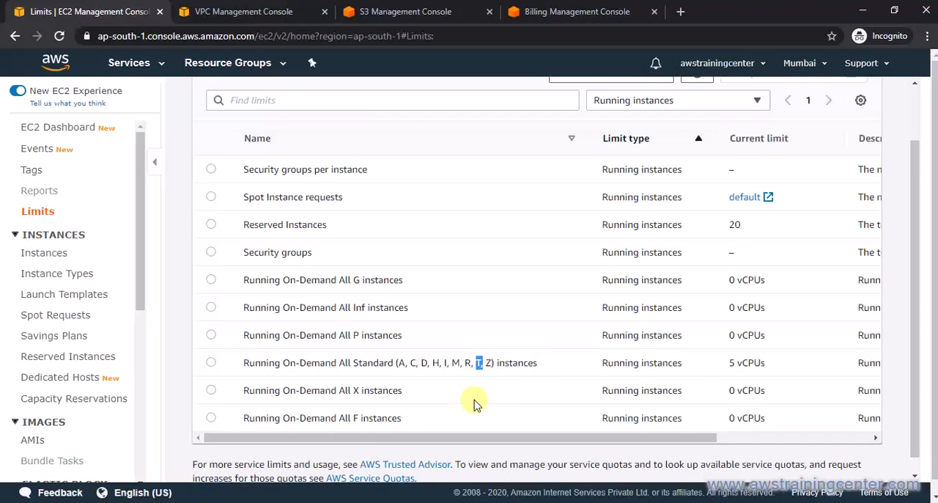
pyautogui.moveTo(498, 437); pyautogui.dragTo(653, 437)
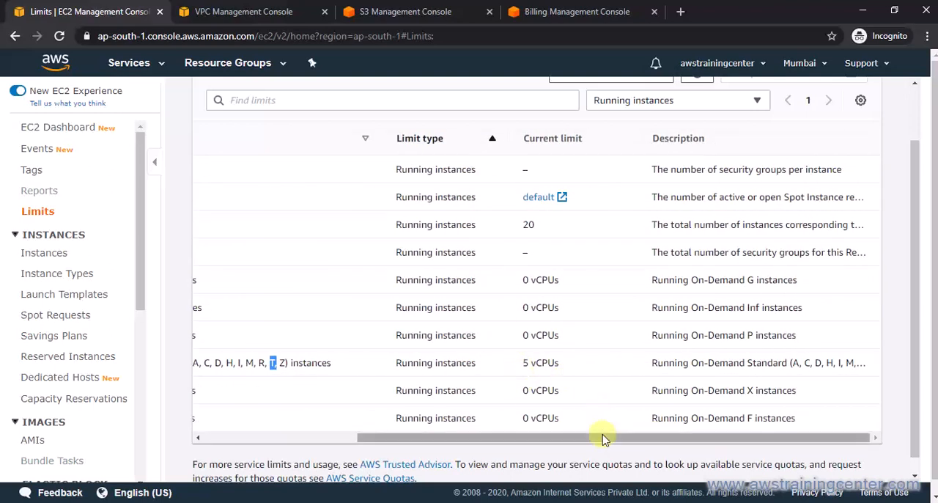
pyautogui.moveTo(603, 437); pyautogui.dragTo(541, 437)
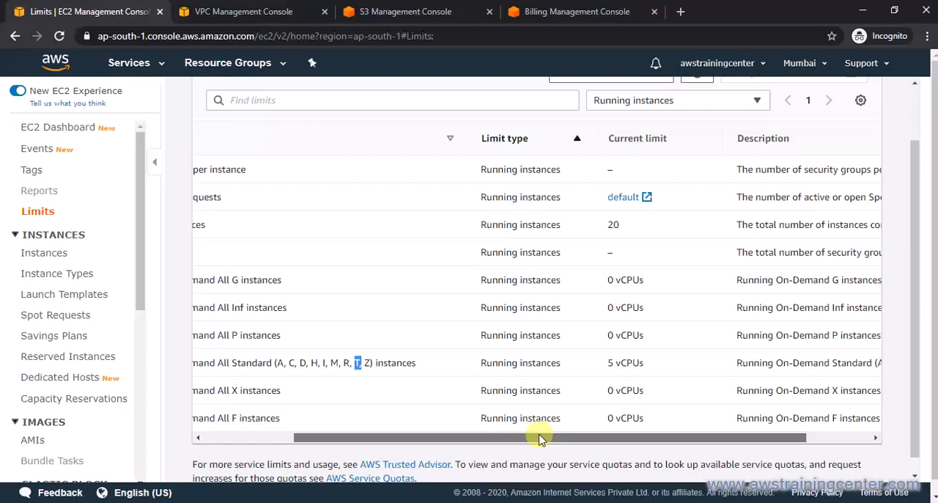
pyautogui.moveTo(539, 438); pyautogui.dragTo(408, 455)
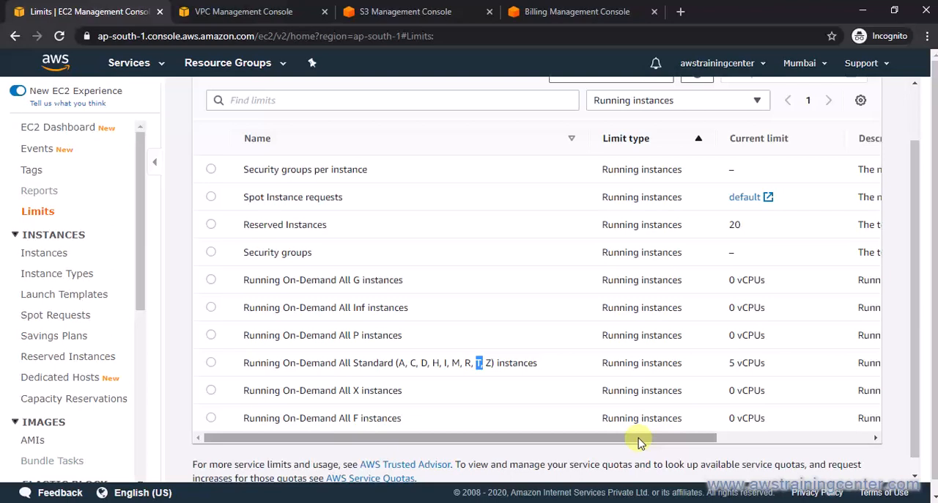
pyautogui.moveTo(638, 440); pyautogui.dragTo(848, 398)
# Open the AWS Support Center and start a new support case of the type Service limit increase.
pyautogui.moveTo(917, 325); pyautogui.dragTo(913, 211)
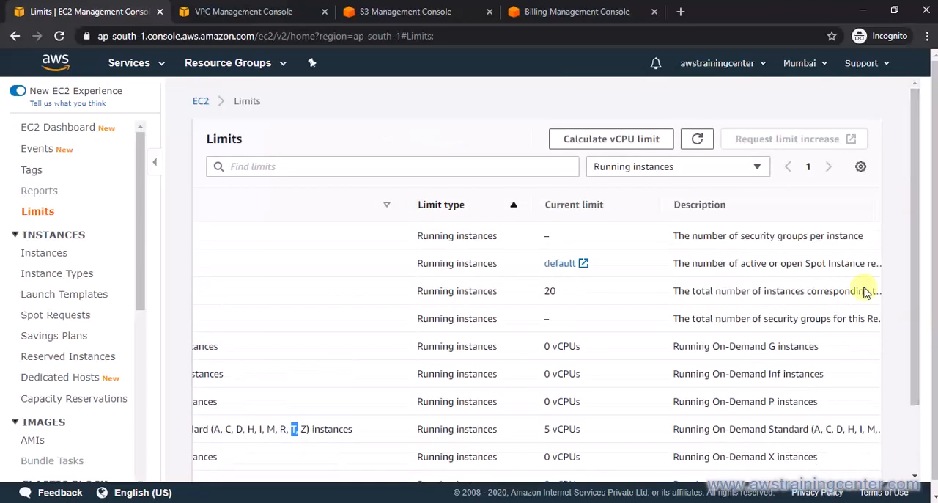
pyautogui.click(872, 63)
pyautogui.click(865, 98)
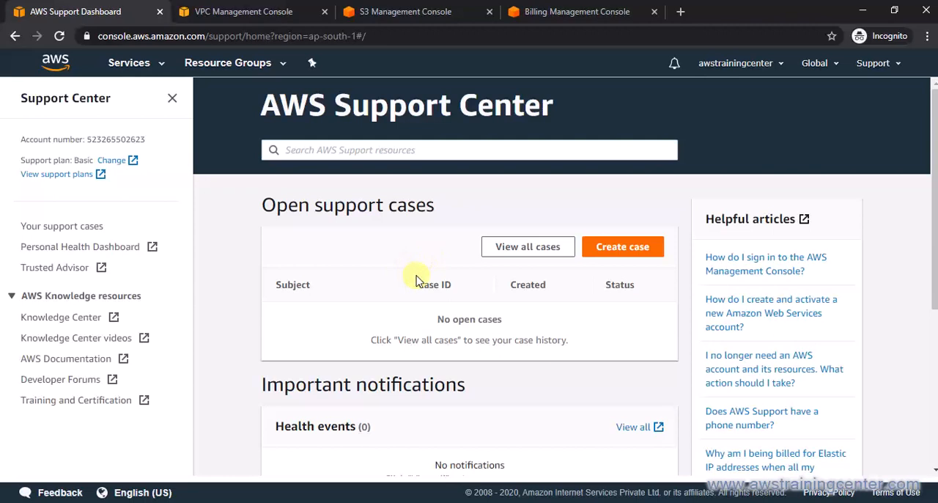
pyautogui.click(627, 247)
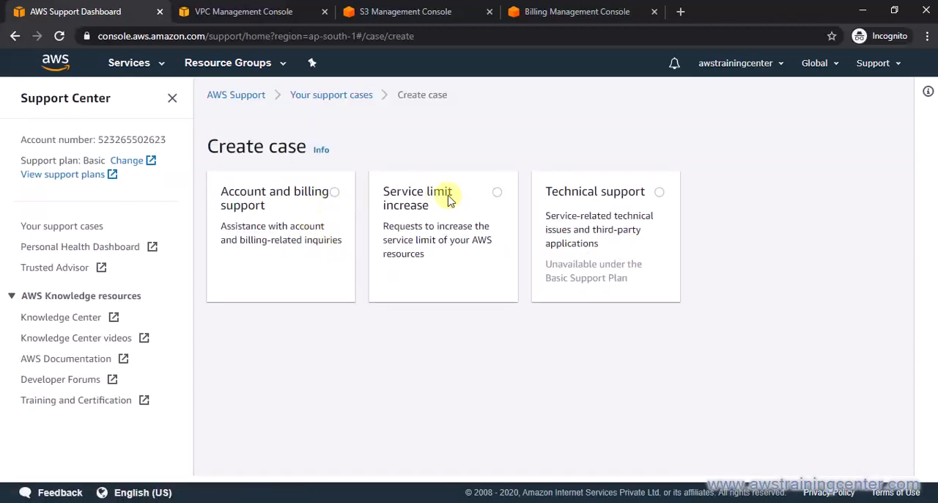
pyautogui.click(497, 193)
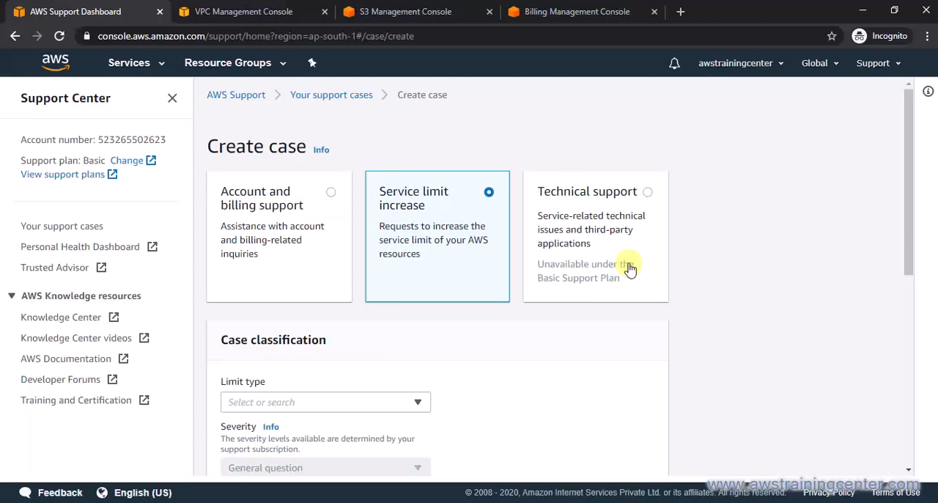
# Search the case's limit types for "inst" and set the limit type to EC2 Instances.
pyautogui.moveTo(906, 220); pyautogui.dragTo(908, 272)
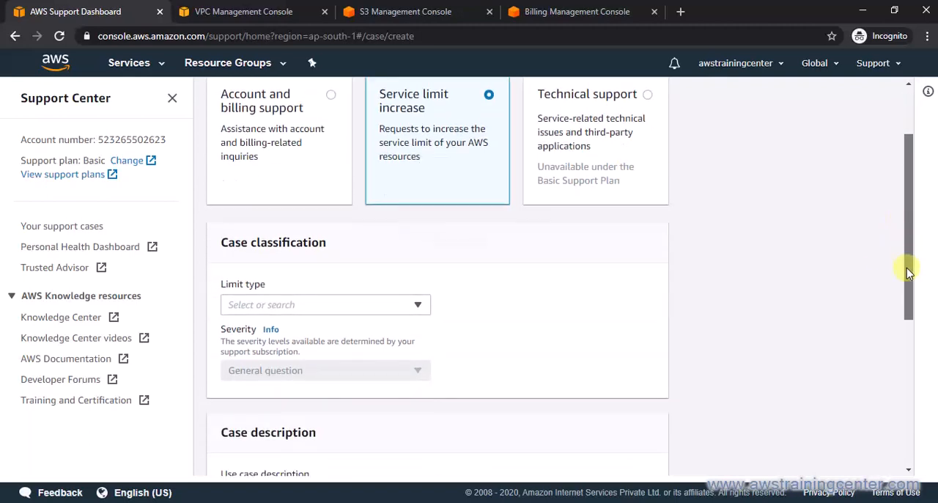
pyautogui.click(356, 308)
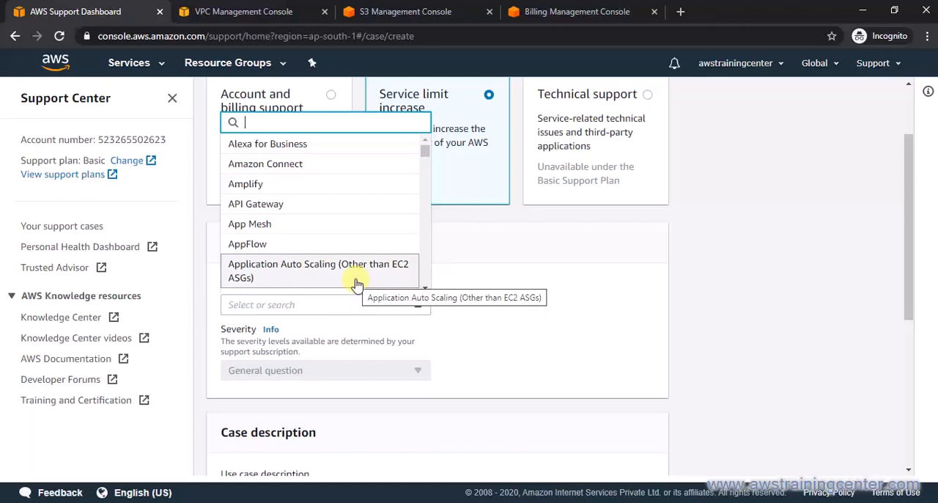
pyautogui.write('inst')
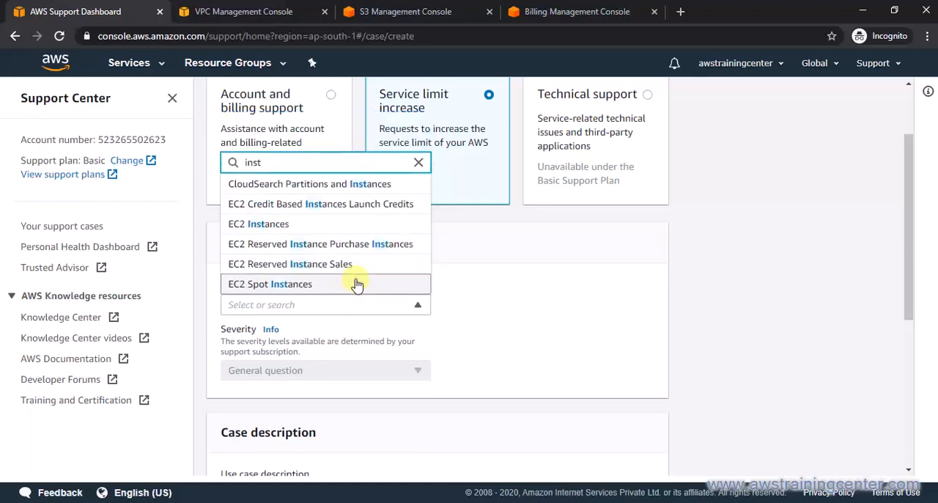
pyautogui.click(329, 223)
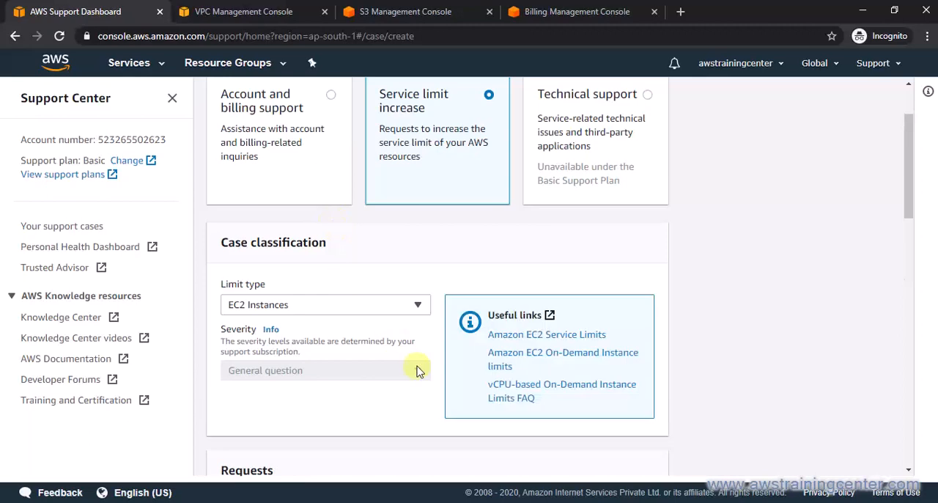
# Fill in Request 1 with region Asia Pacific (Mumbai), primary instance type All Standard (A, C, D, H, I, M, R, T, Z) instances and new limit value 5.
pyautogui.scroll(-4, 339, 374)
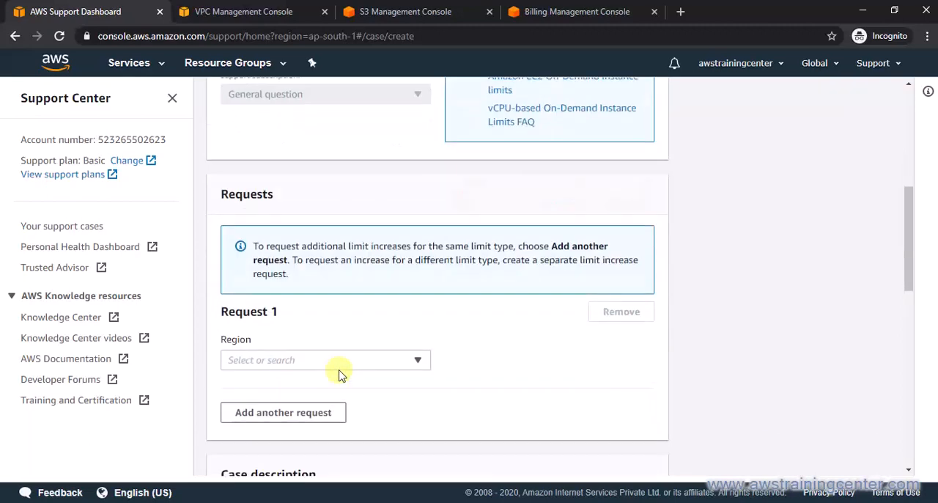
pyautogui.click(345, 362)
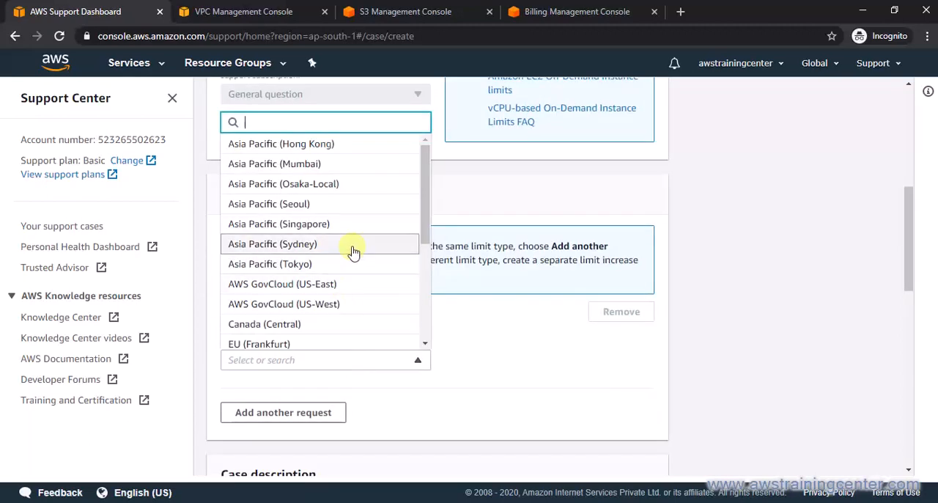
pyautogui.click(348, 166)
pyautogui.moveTo(908, 210); pyautogui.dragTo(909, 256)
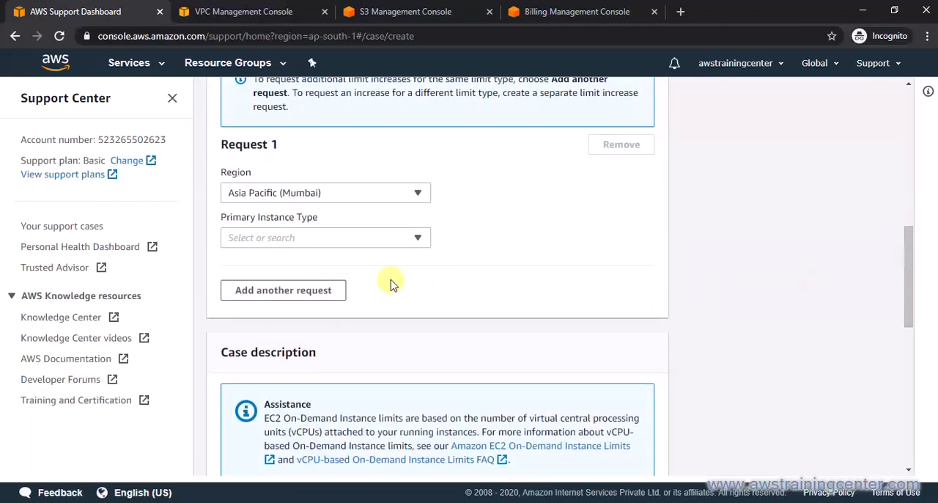
pyautogui.click(392, 238)
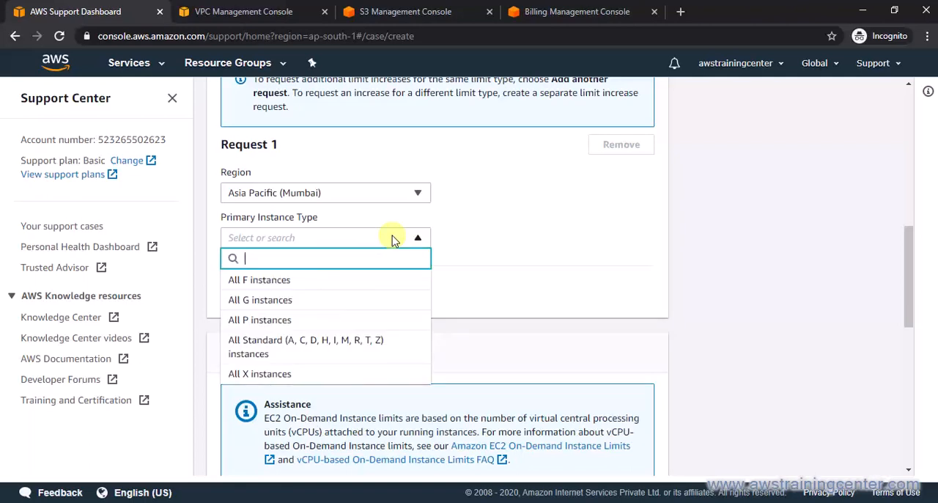
pyautogui.click(369, 347)
pyautogui.click(351, 319)
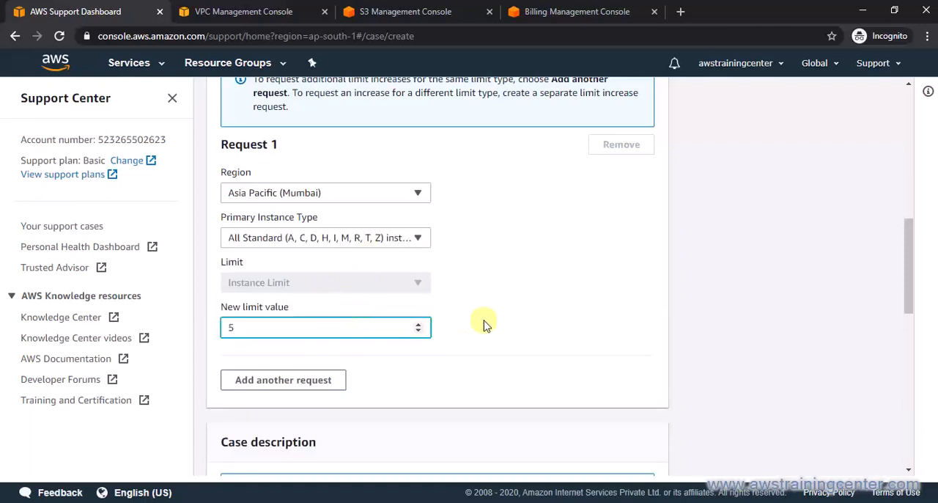
# Review the case form from the case type down to the use case description and contact options.
pyautogui.moveTo(907, 265); pyautogui.dragTo(907, 101)
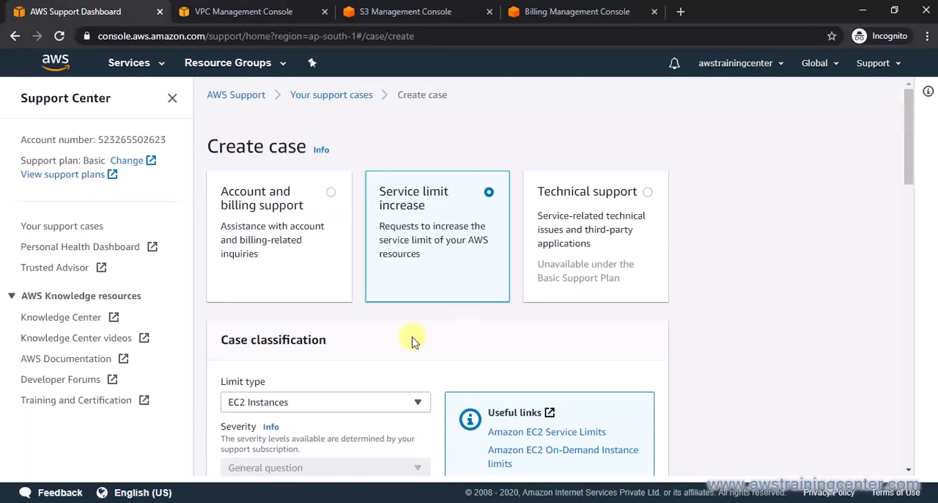
pyautogui.moveTo(909, 151); pyautogui.dragTo(907, 400)
pyautogui.click(411, 248)
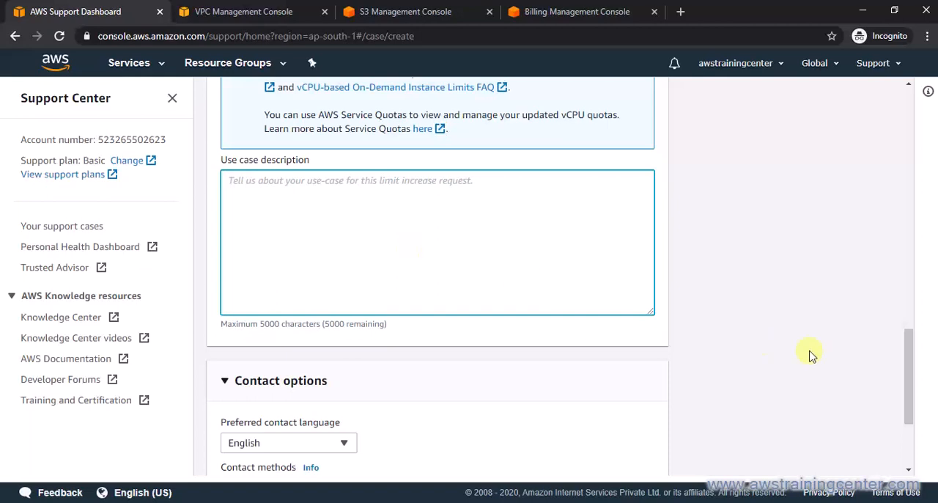
pyautogui.moveTo(904, 394); pyautogui.dragTo(894, 118)
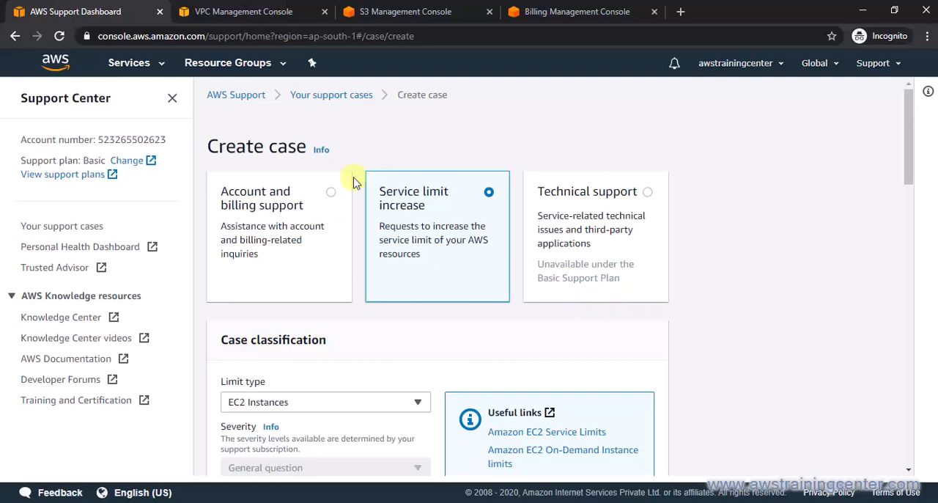
# From the VPC console, search the services for RDS, open the RDS console in a new browser tab and switch to it.
pyautogui.click(249, 11)
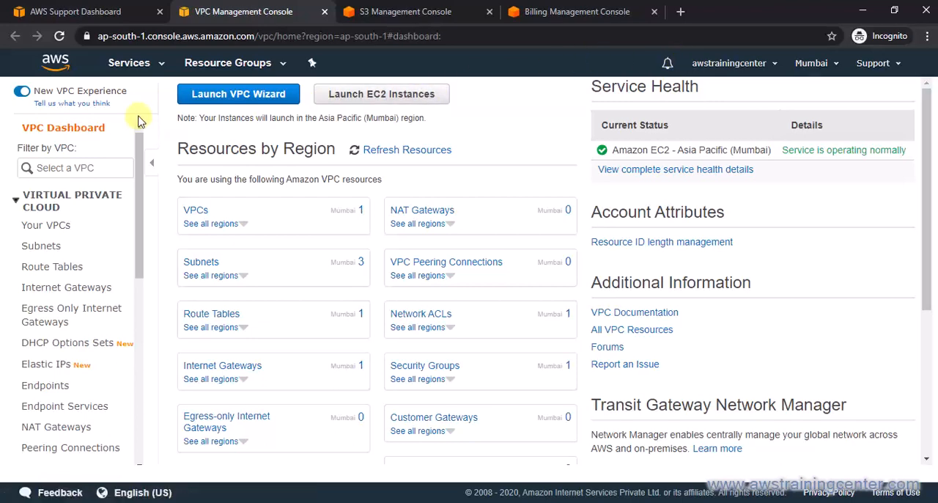
pyautogui.click(162, 63)
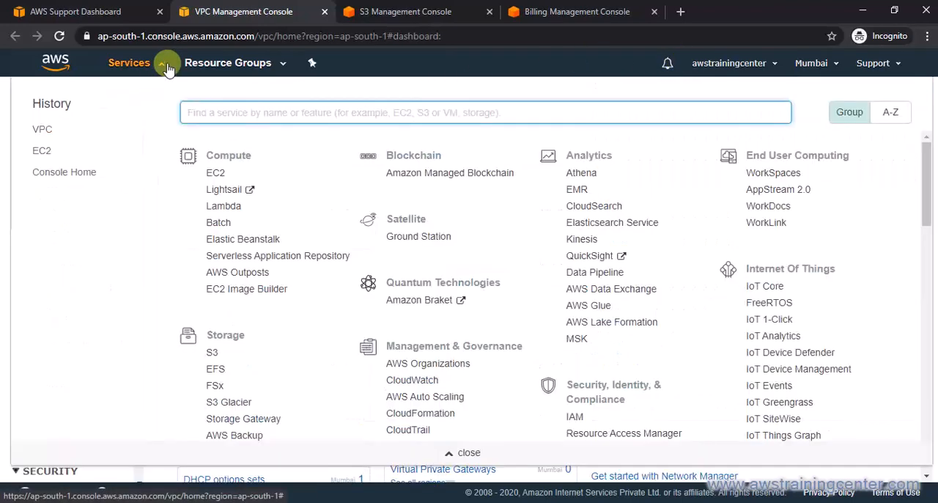
pyautogui.write('RDS')
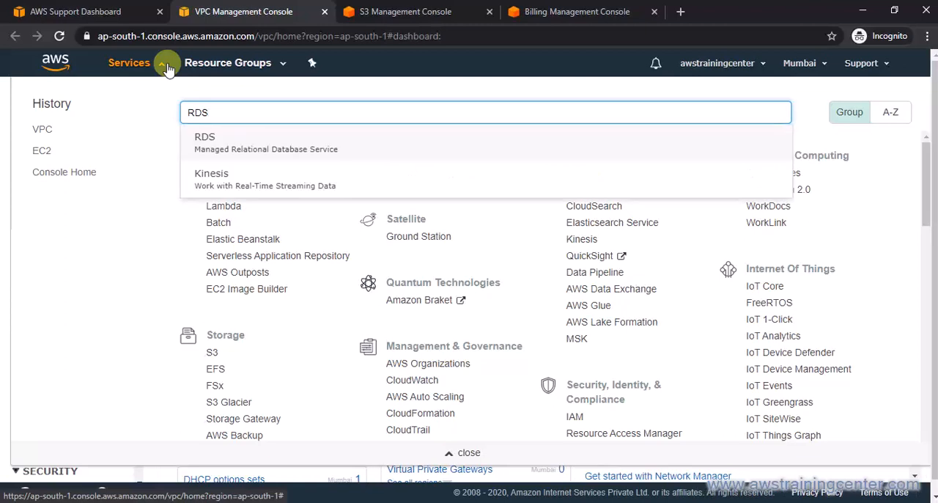
pyautogui.rightClick(217, 140)
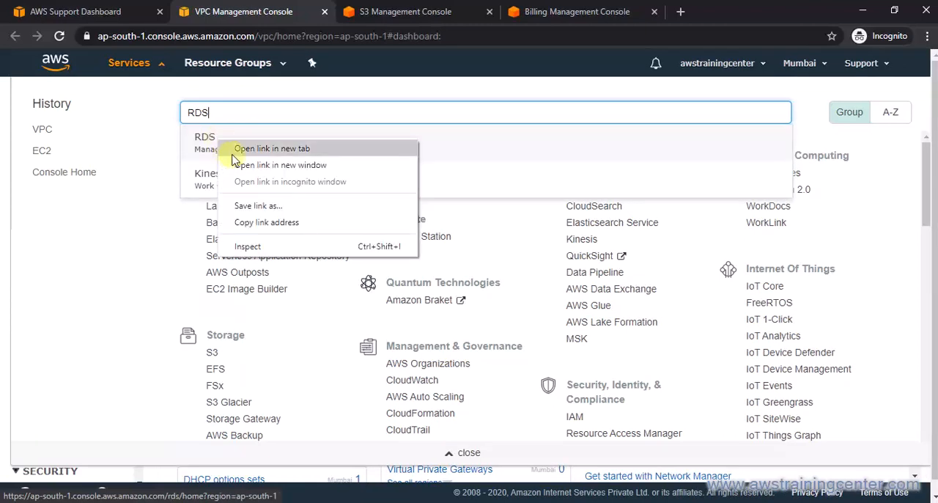
pyautogui.click(233, 151)
pyautogui.click(467, 453)
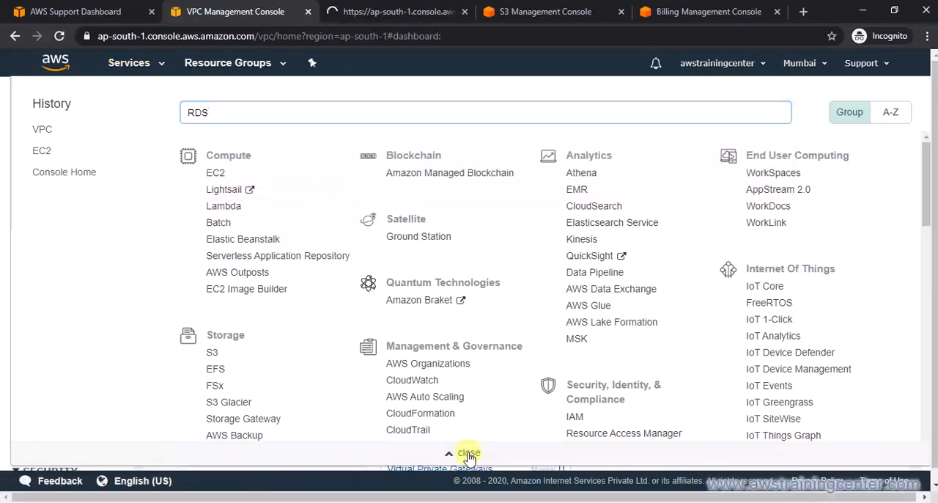
pyautogui.click(368, 9)
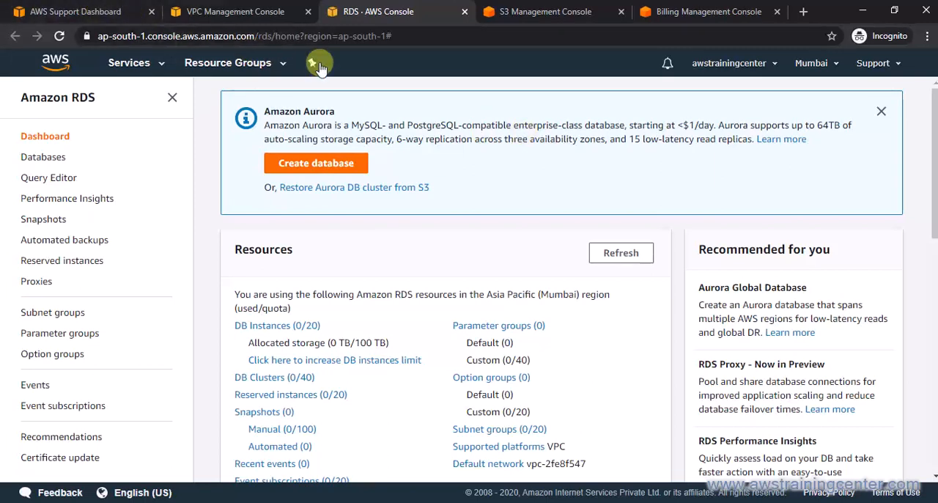
# From the RDS console, search the services for EC2, open the EC2 console in a new browser tab and switch to it.
pyautogui.click(151, 63)
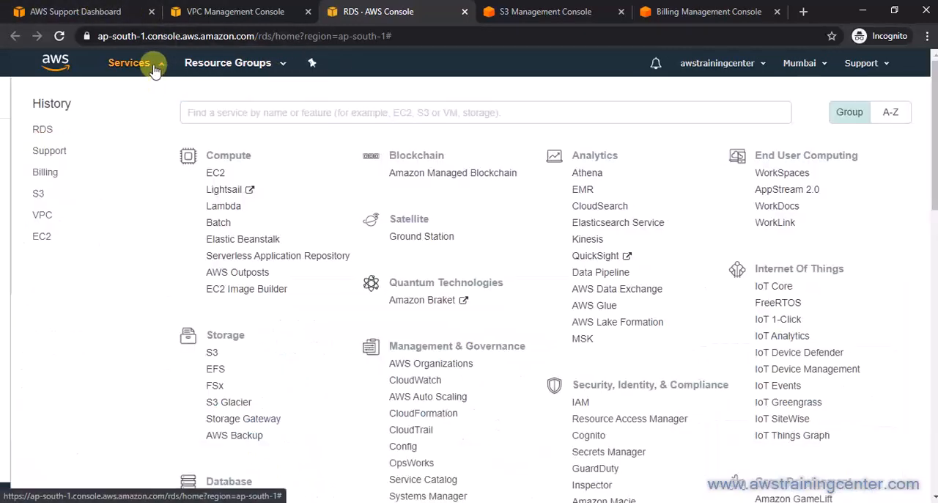
pyautogui.write('EC2')
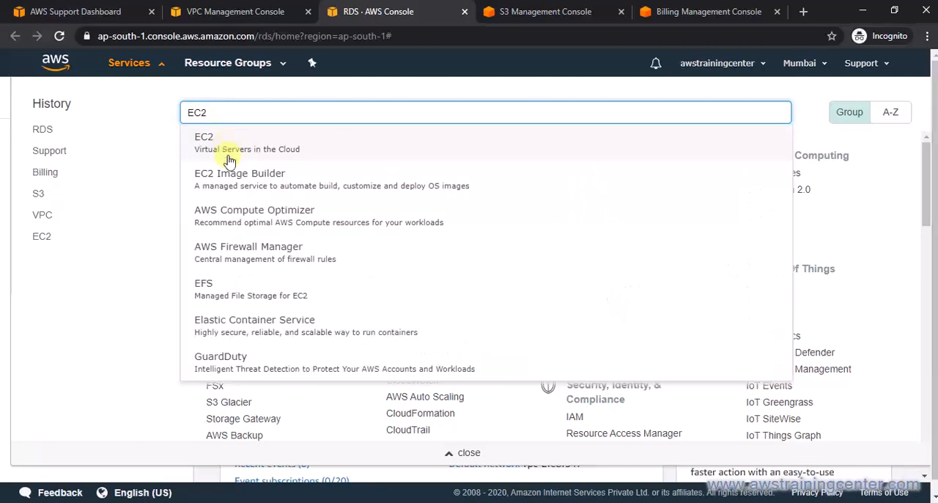
pyautogui.keyDown('ctrl'); pyautogui.click(249, 146); pyautogui.keyUp('ctrl')
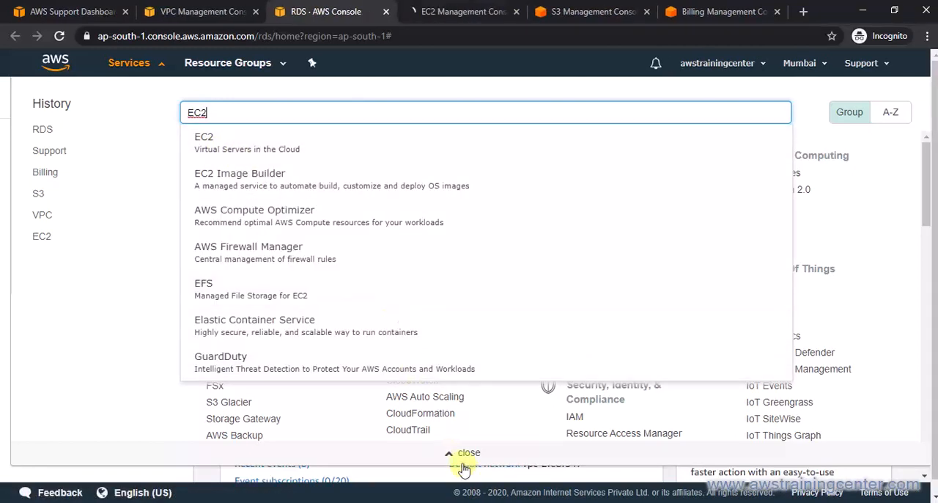
pyautogui.click(456, 453)
pyautogui.hotkey('ctrl', 'Tab')
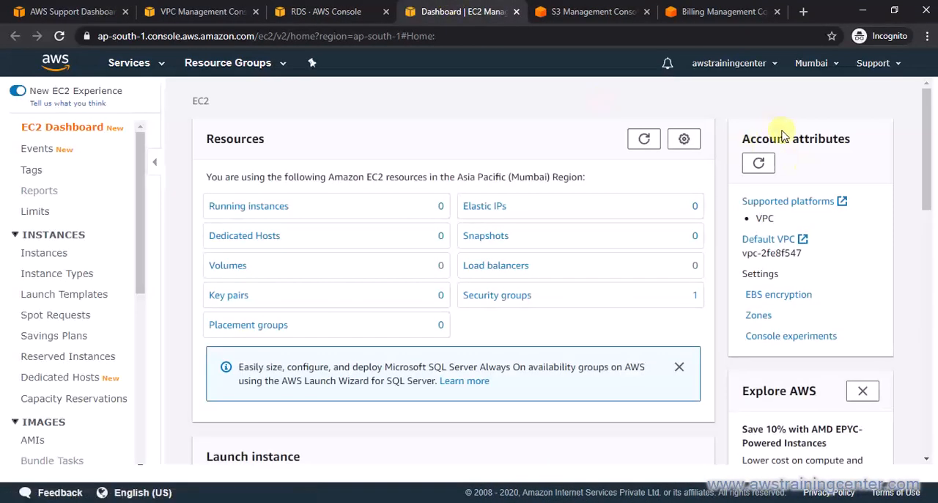
# Switch the EC2 console's region to US East (N. Virginia) and sign out of the AWS account.
pyautogui.click(817, 63)
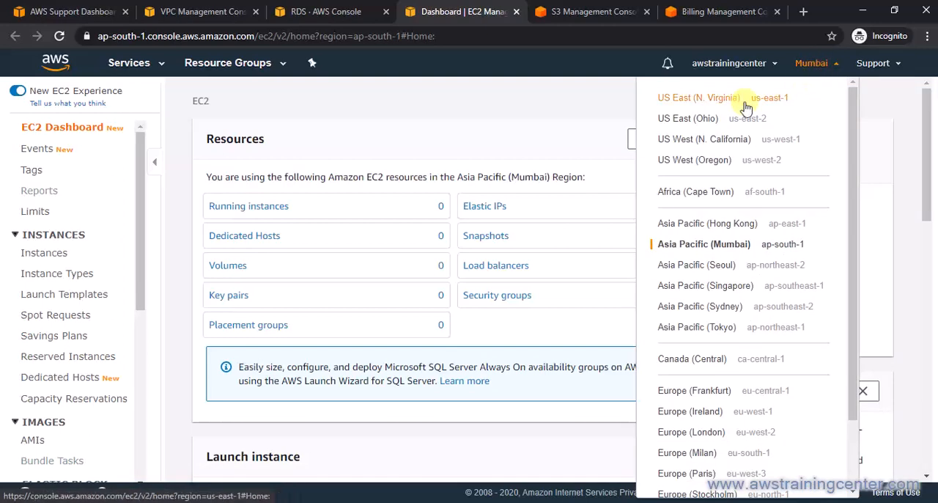
pyautogui.click(714, 101)
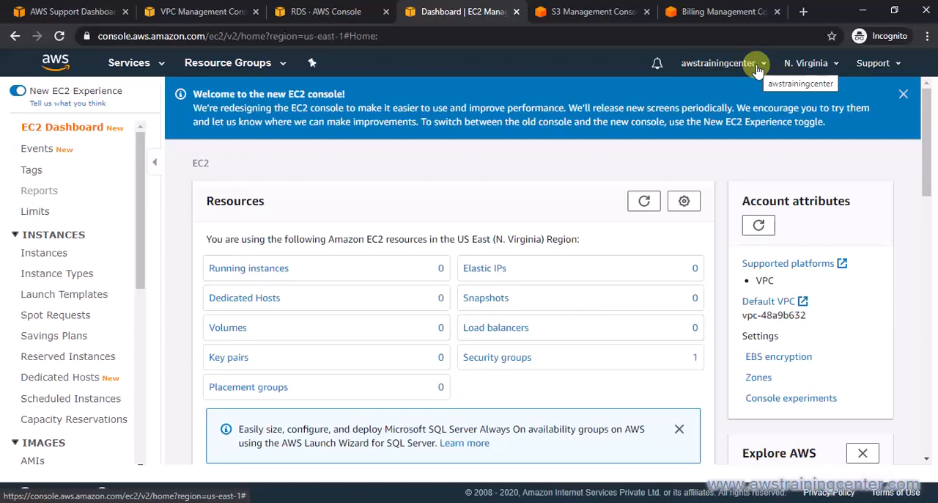
pyautogui.click(757, 65)
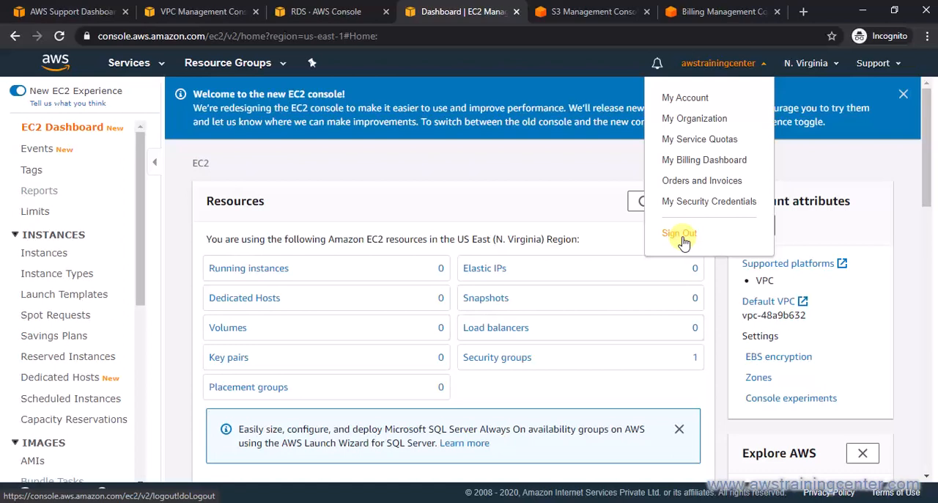
pyautogui.click(681, 235)
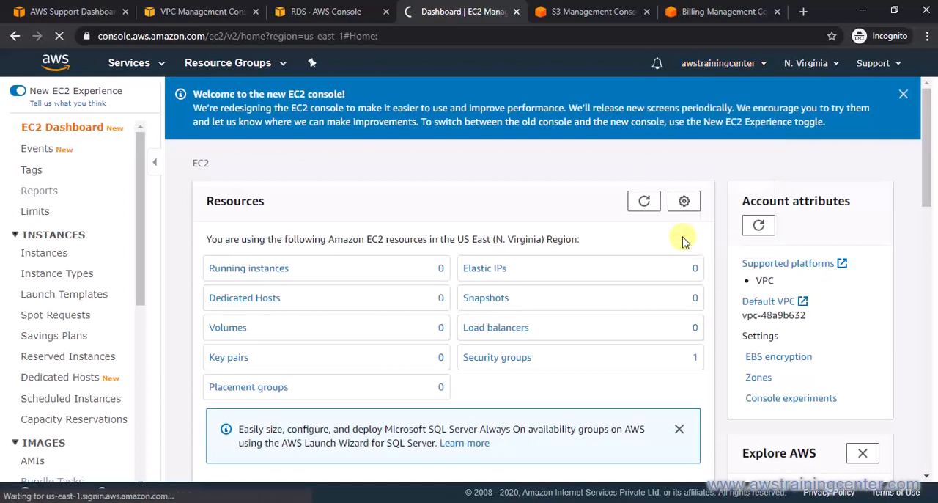